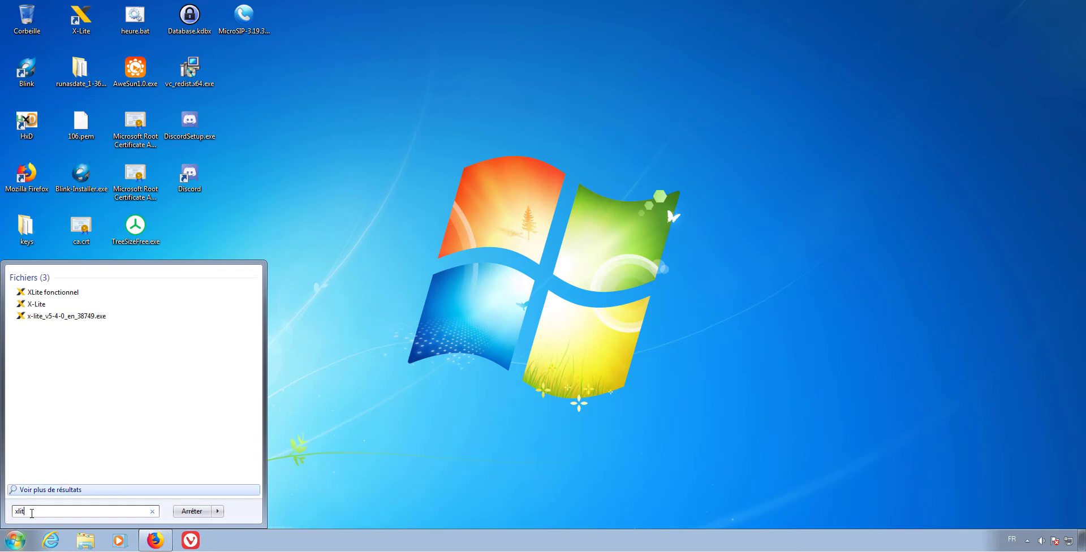
Launch the regular X-Lite softphone and dismiss its update notice.
left_click(36, 305)
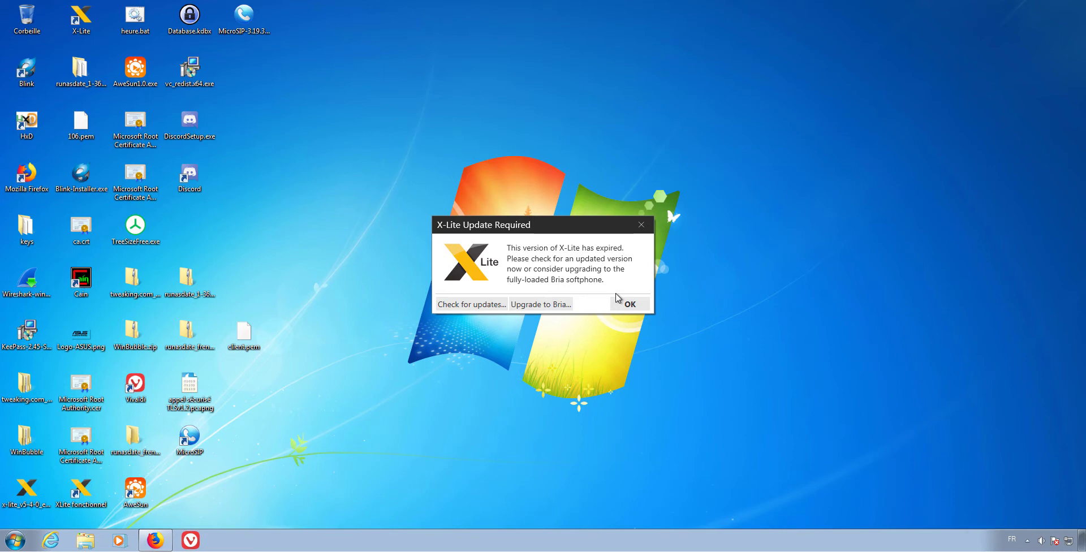
left_click(625, 305)
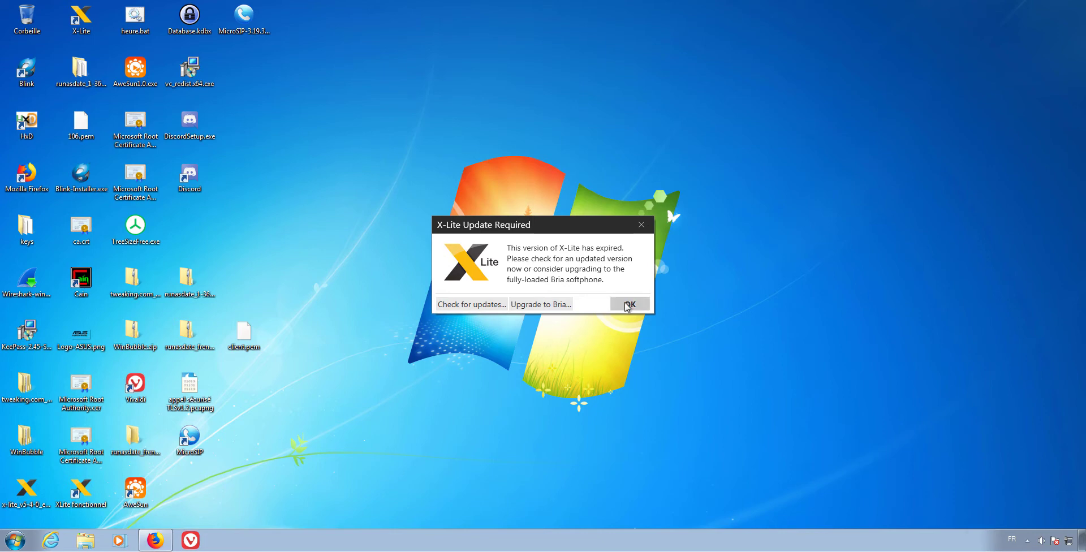
Switch to Firefox, review the NirSoft RunAsDate page down to its download links, and locate the RunAsDate zip archives on the desktop.
left_click(167, 542)
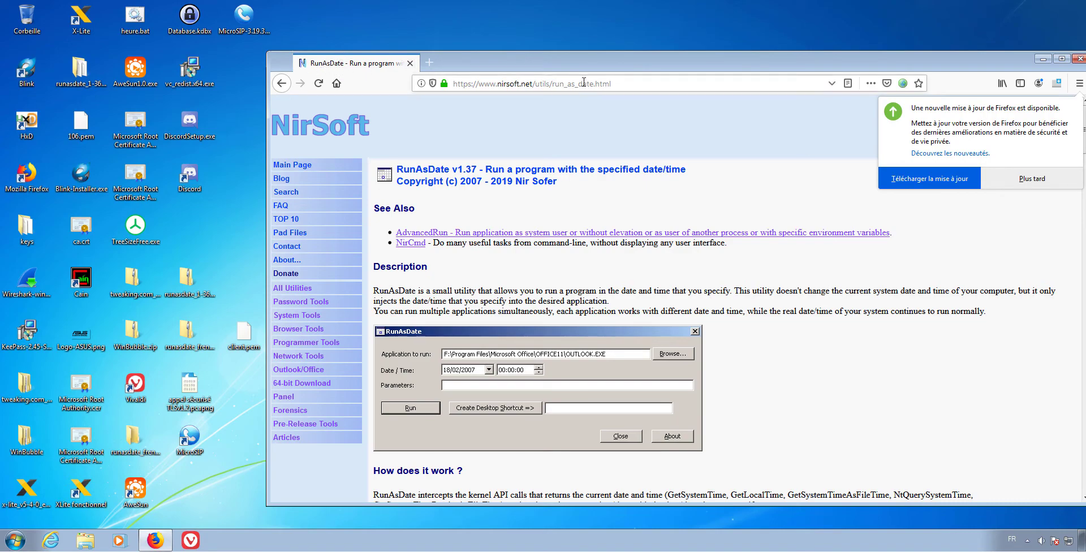
scroll(633, 278, "down", 15)
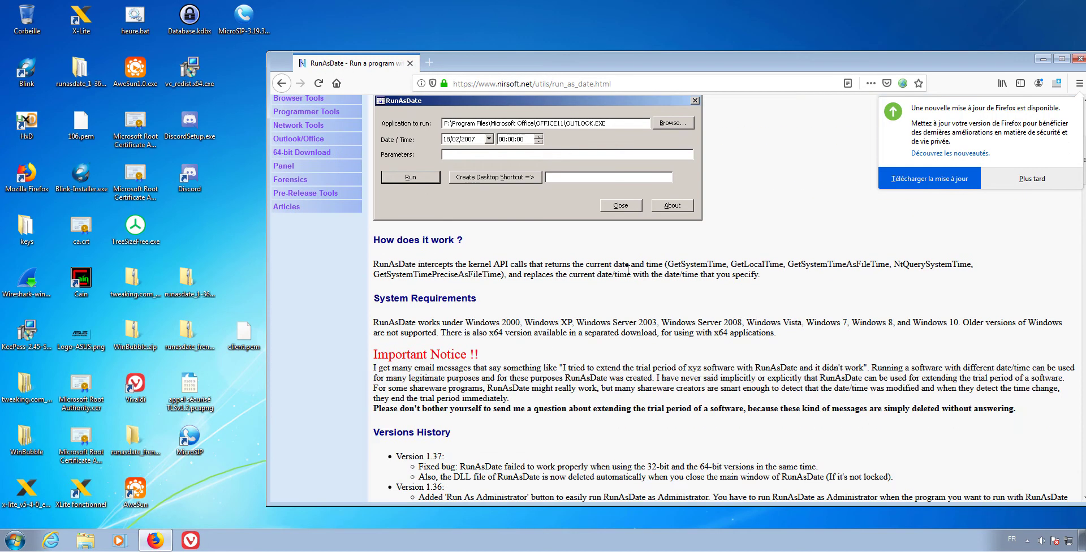
scroll(621, 276, "down", 15)
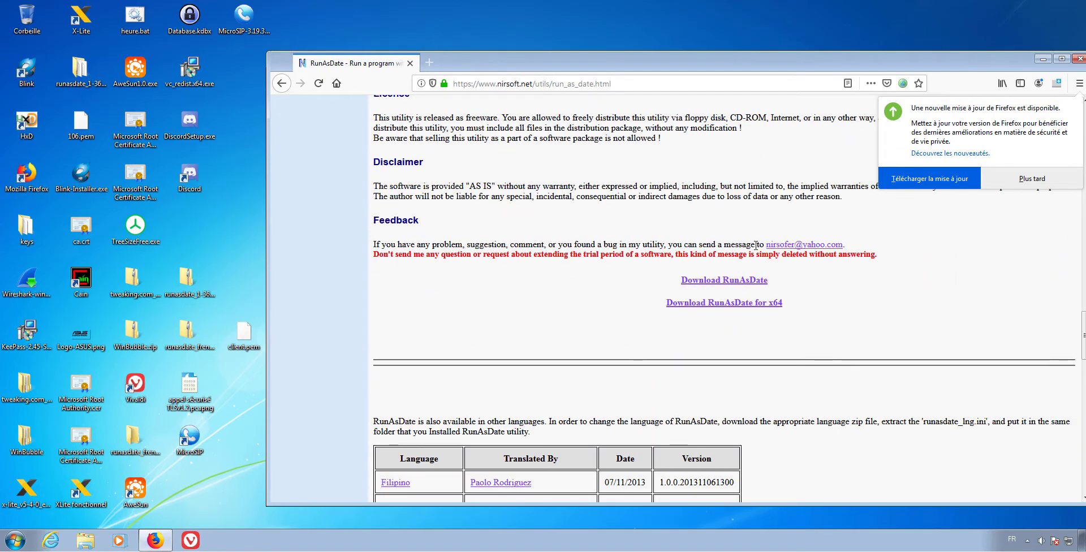
left_click(774, 305)
left_click(208, 496)
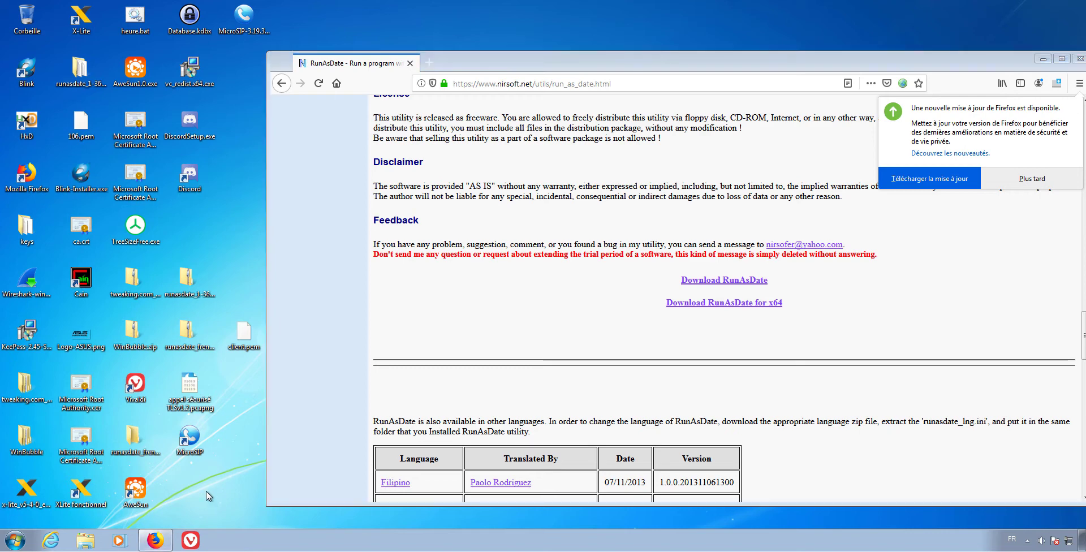
left_click(187, 337)
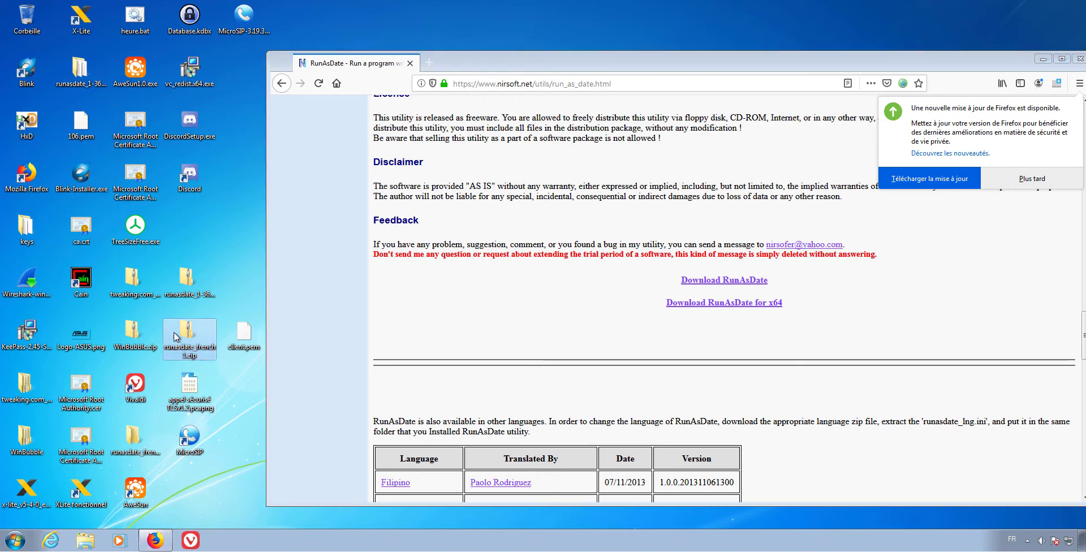
left_click(197, 297)
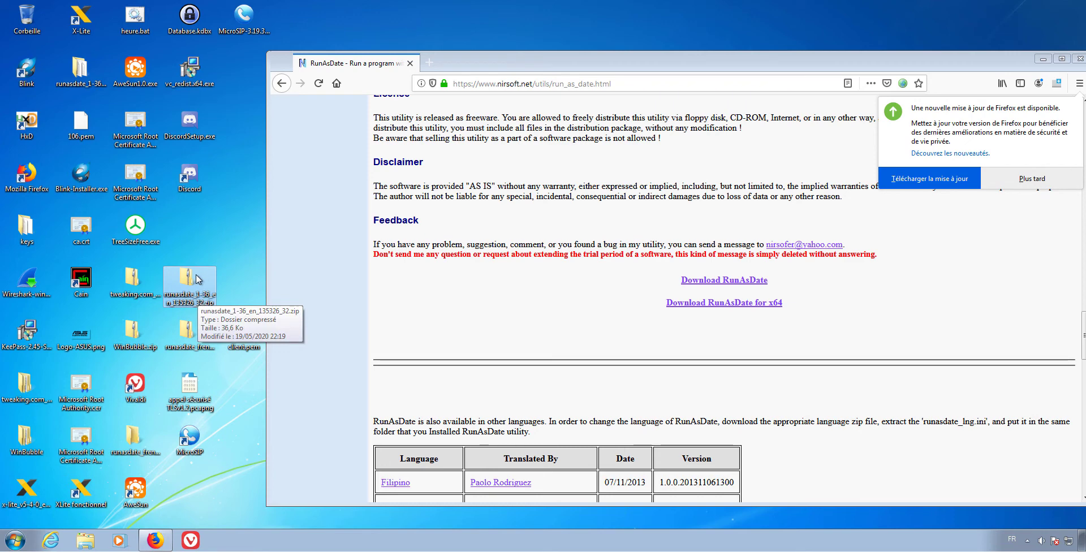
Look through the RunAsDate translations table for the French language files.
left_click(408, 305)
scroll(427, 317, "down", 3)
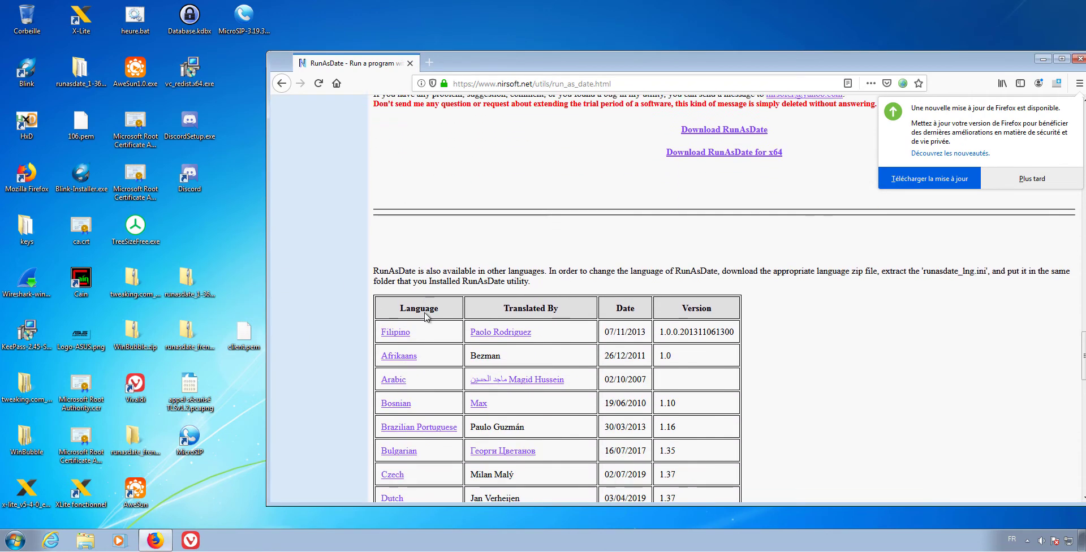
scroll(425, 316, "down", 3)
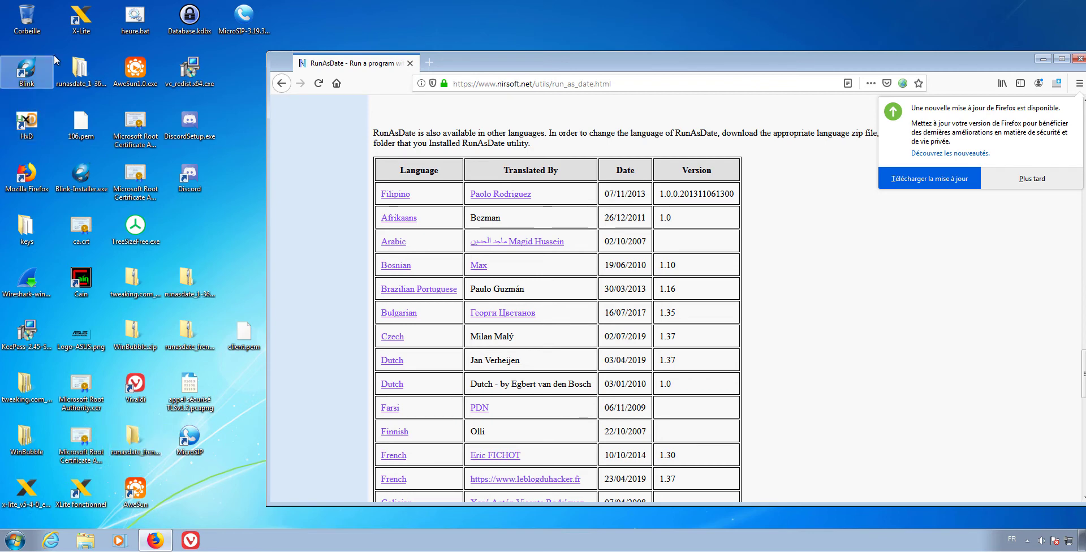
Open the extracted runasdate_1-36_en_135326_32 folder on the desktop and launch RunAsDate.exe from it.
double_click(80, 69)
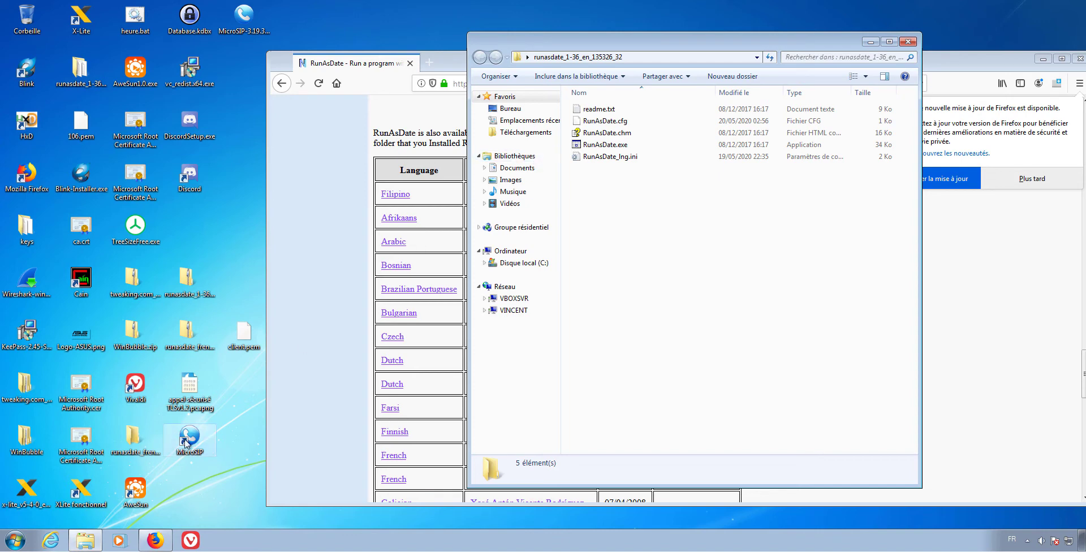
left_click(131, 454)
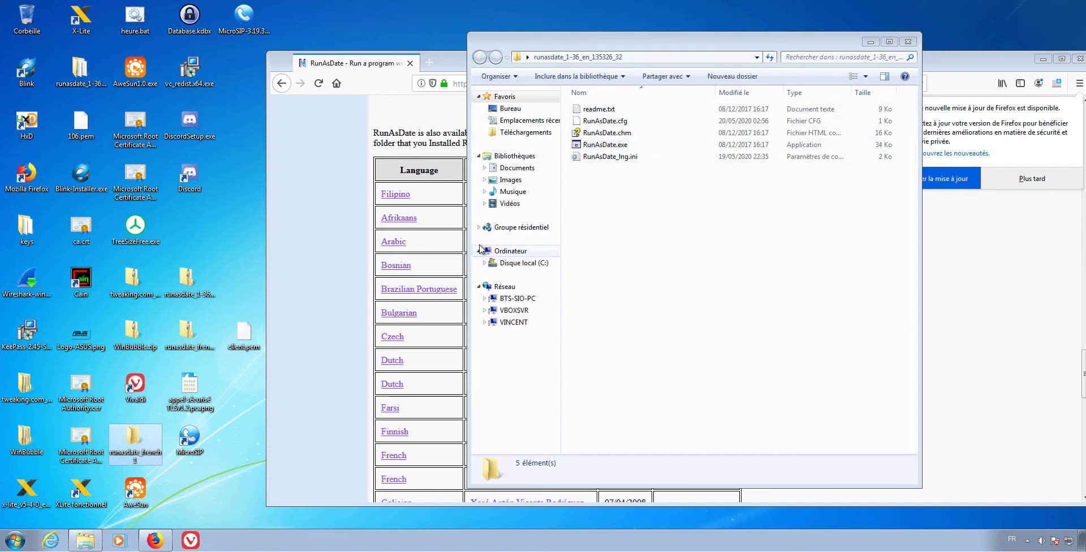
double_click(608, 146)
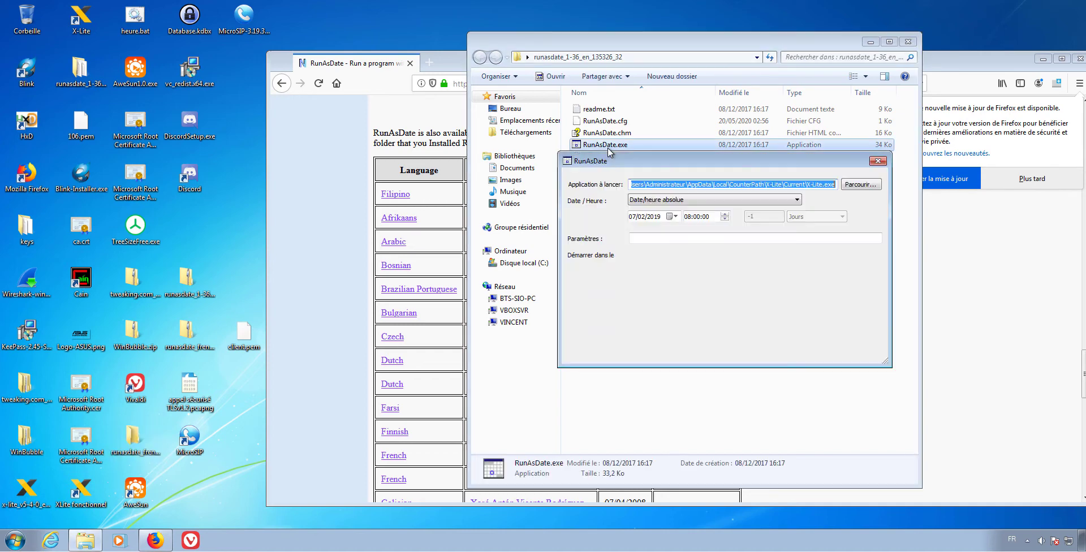
left_click_drag(622, 164, 453, 185)
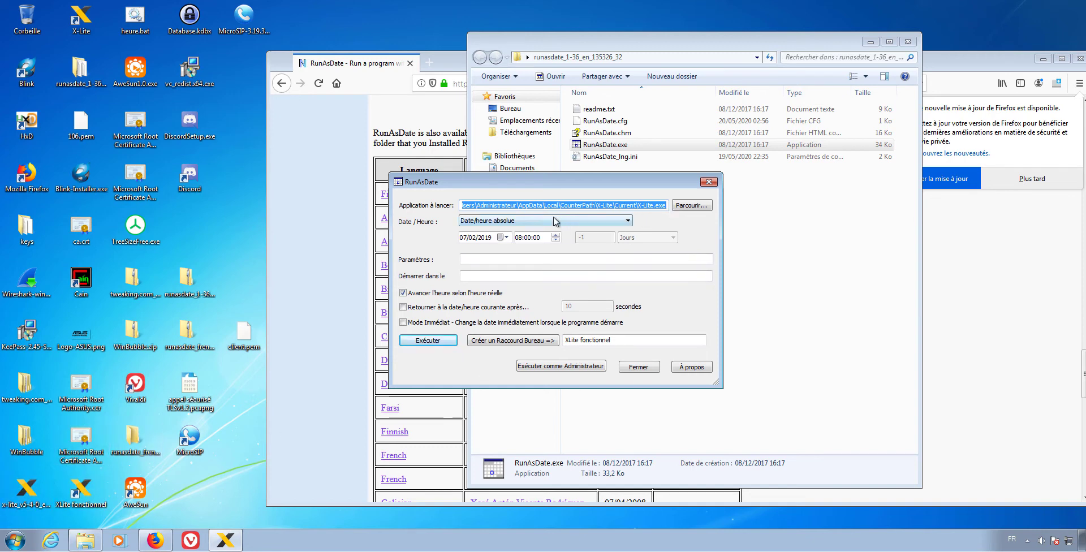
Review the RunAsDate settings for X-Lite: the date/time mode, parameters, start folder and desktop shortcut name.
left_click(472, 224)
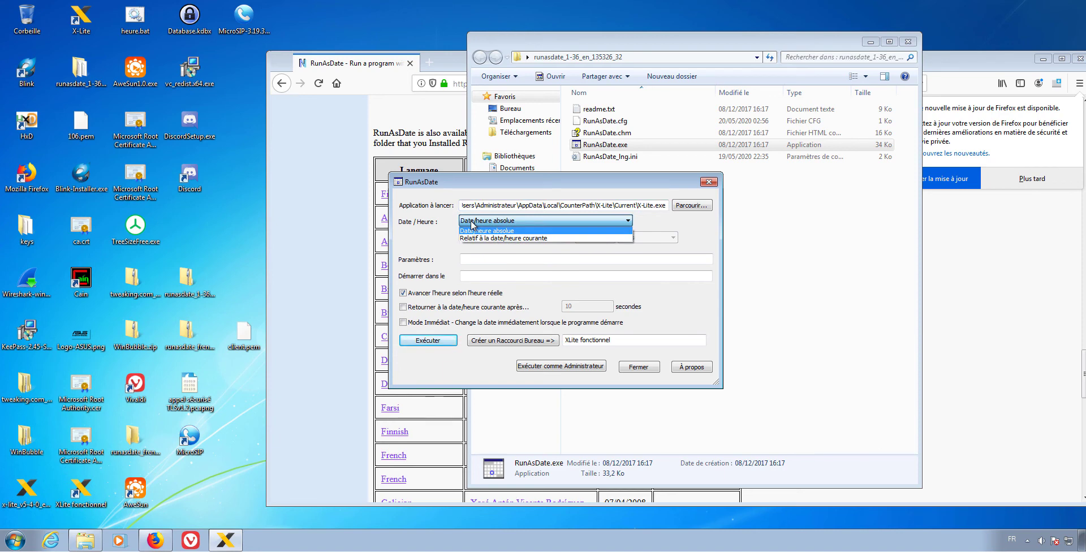
left_click(504, 220)
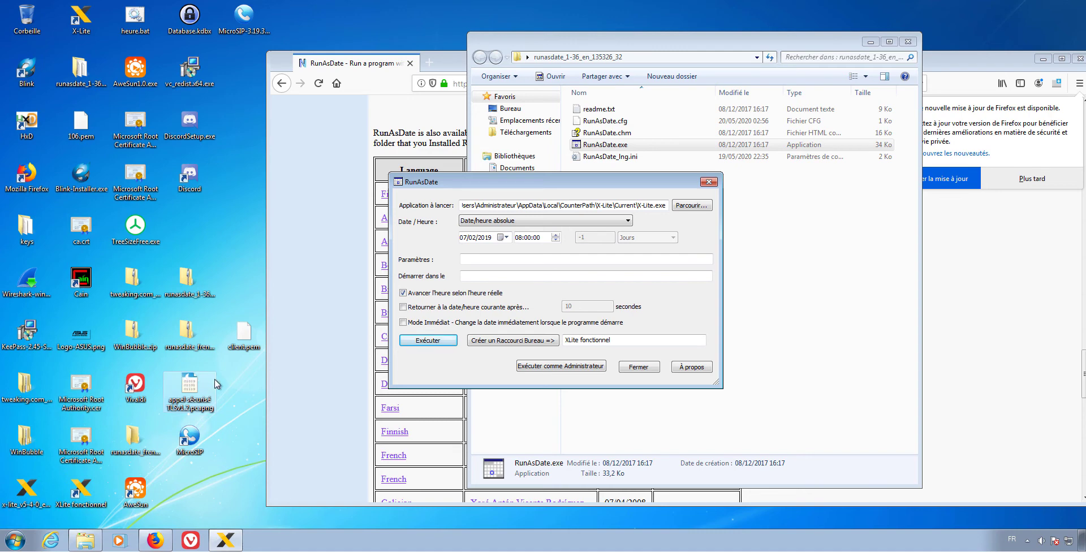
left_click(484, 259)
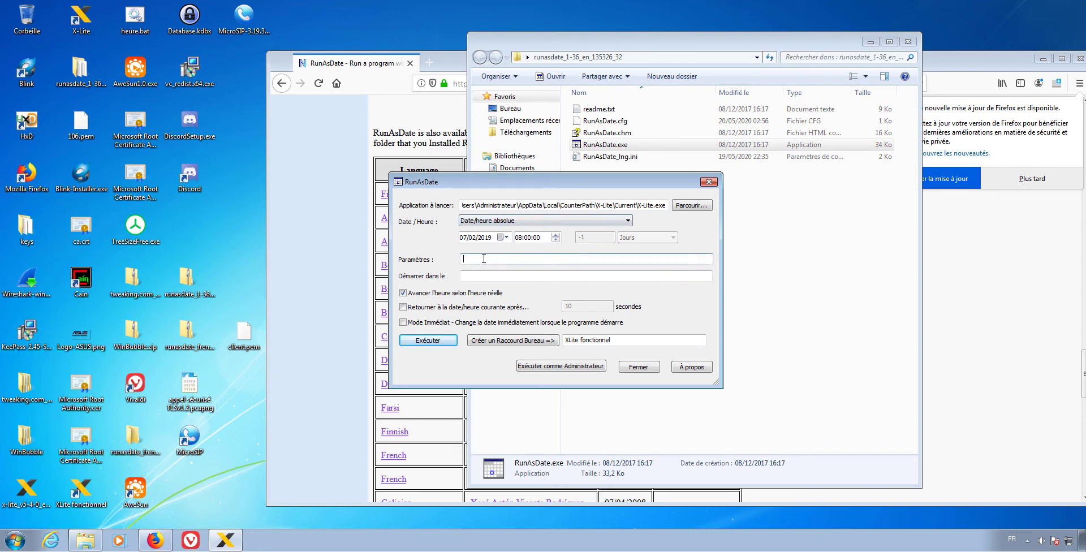
left_click(463, 275)
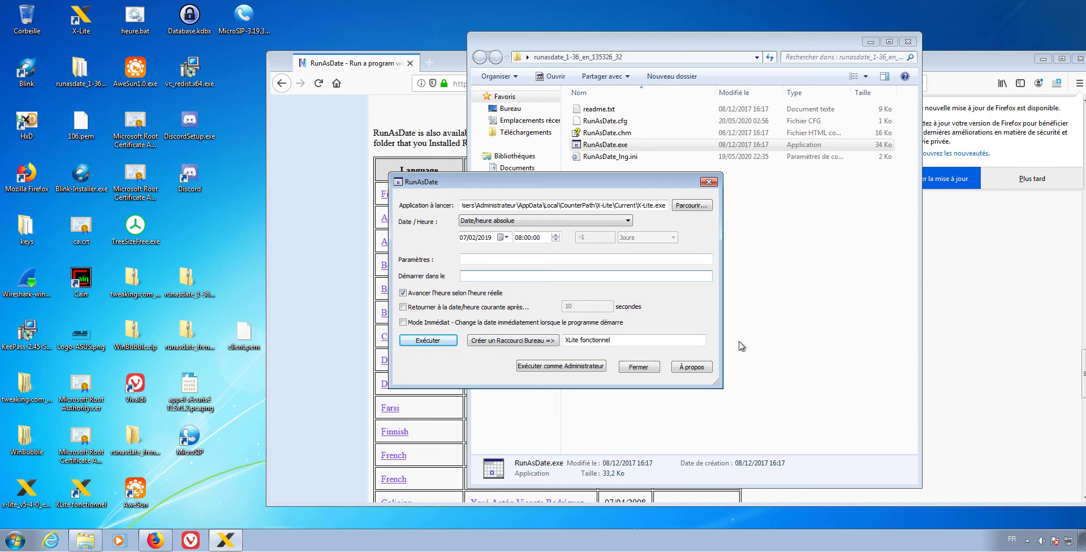
left_click(625, 340)
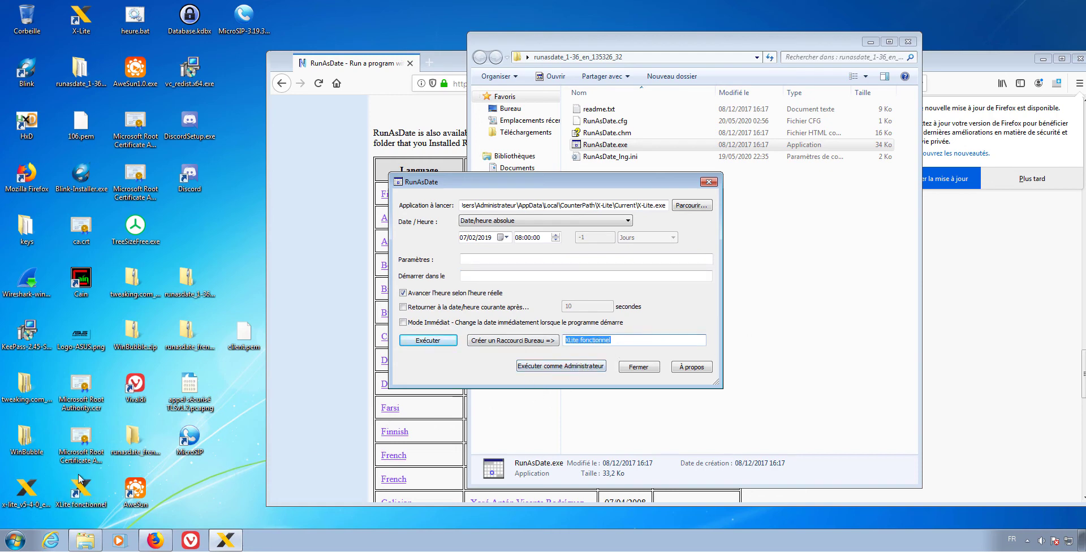
Launch X-Lite through the XLite fonctionnel desktop shortcut and look over its help and softphone options.
double_click(83, 490)
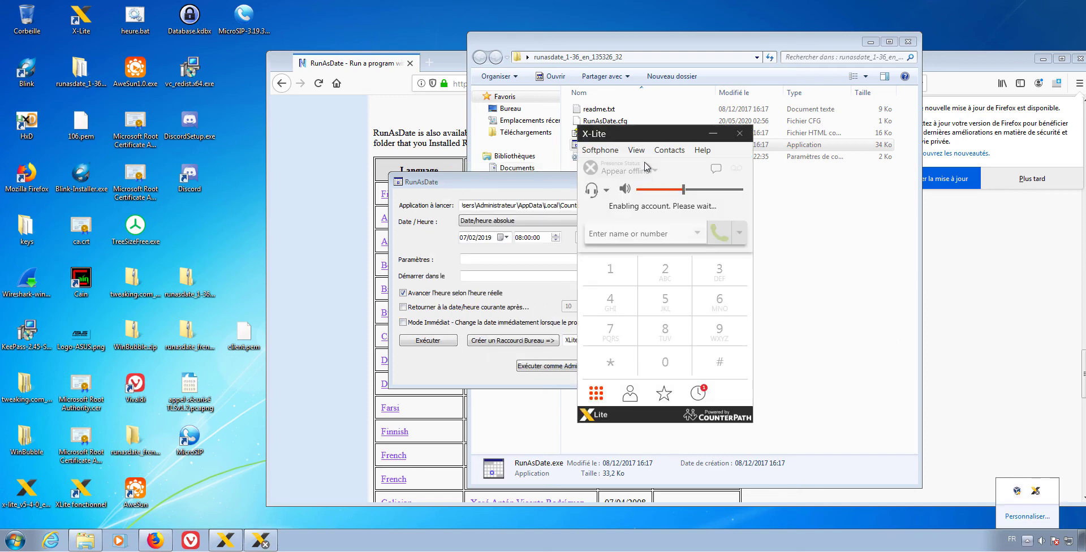
left_click_drag(638, 134, 521, 136)
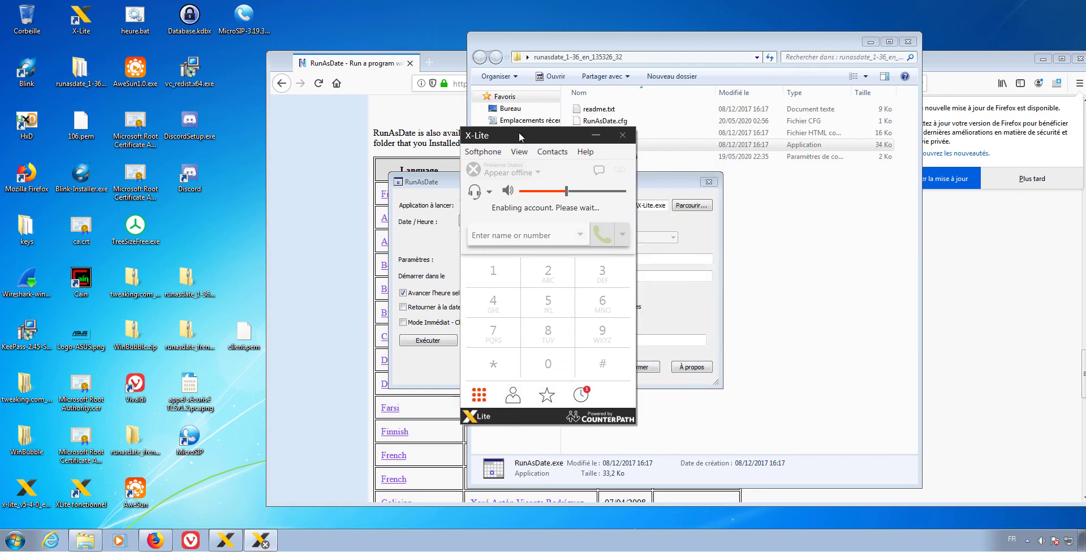
left_click(586, 152)
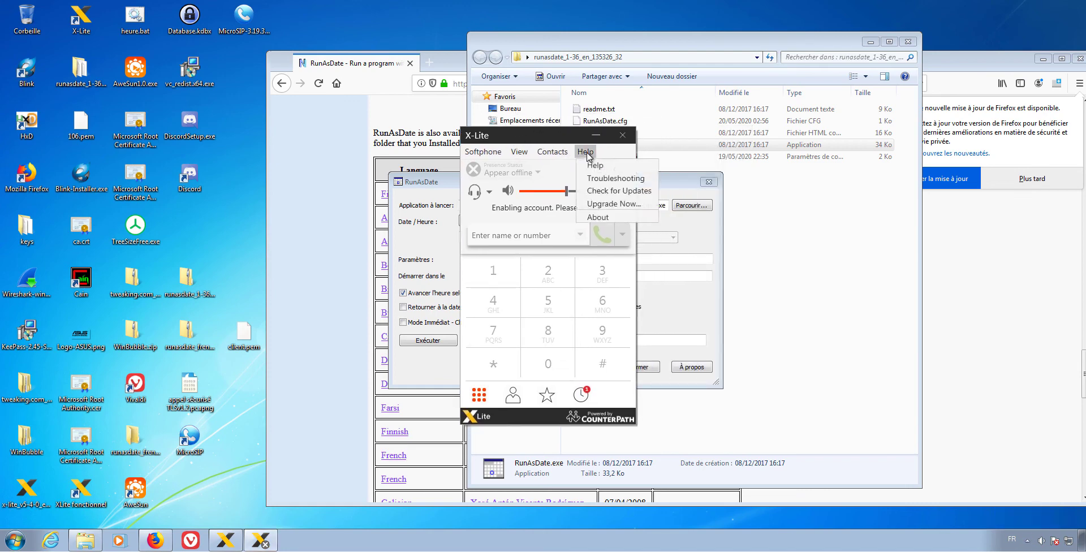
mouse_move(494, 153)
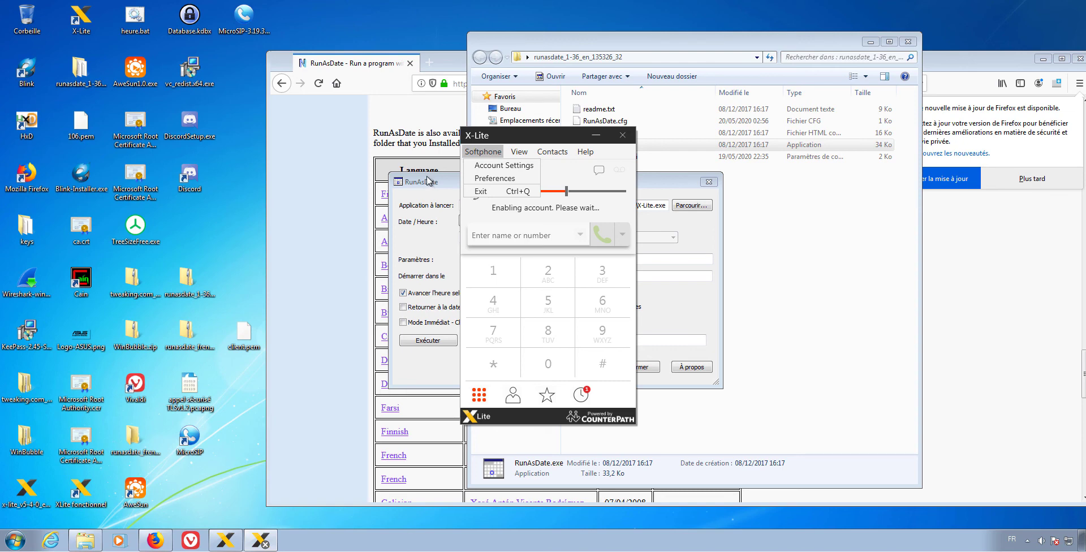
Move the RunAsDate window clear of X-Lite, check the softphone's account status, and close X-Lite.
left_click(433, 194)
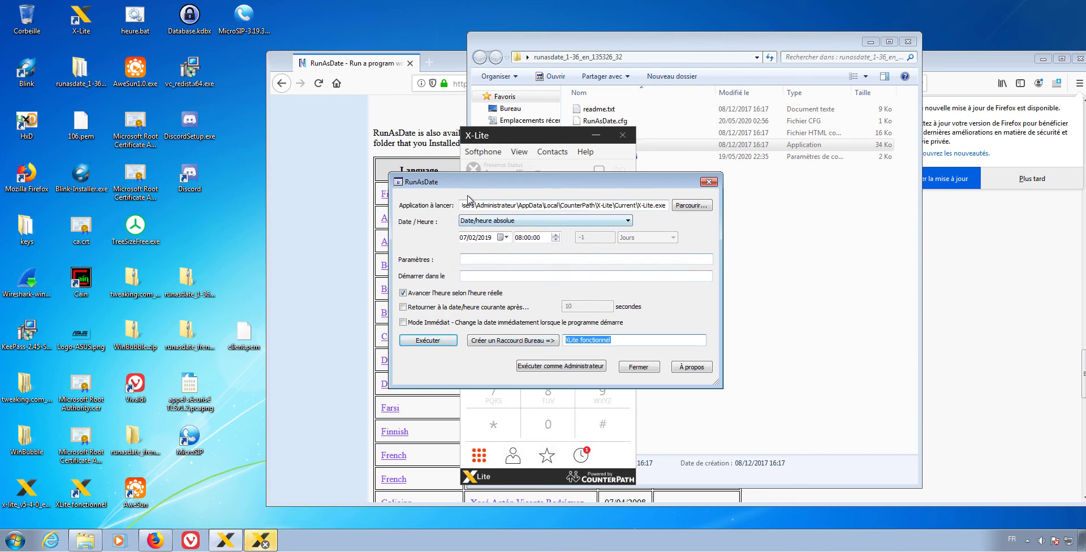
left_click(766, 196)
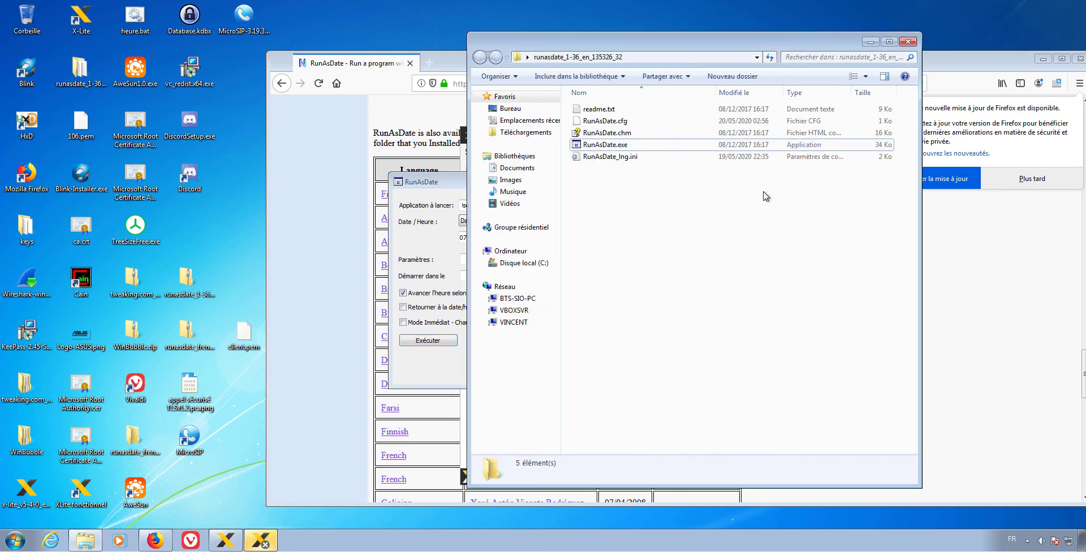
left_click(462, 189)
left_click_drag(559, 181, 707, 191)
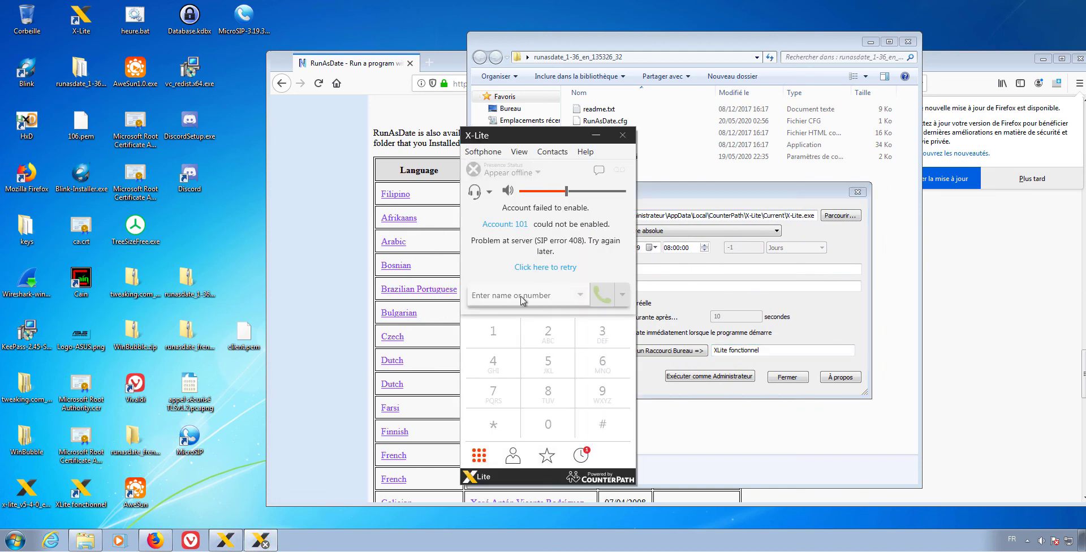
left_click(622, 135)
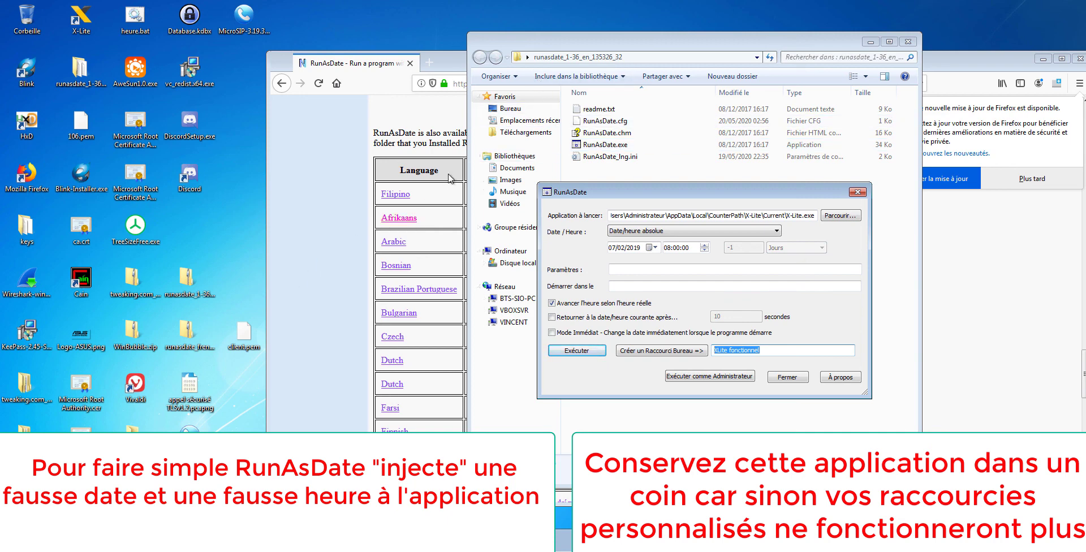
left_click_drag(612, 193, 446, 195)
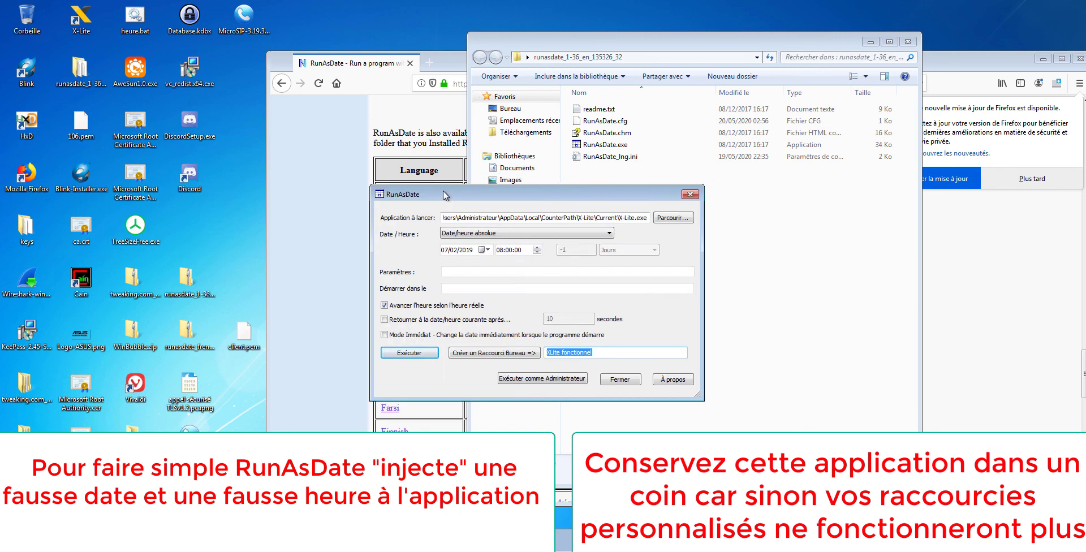